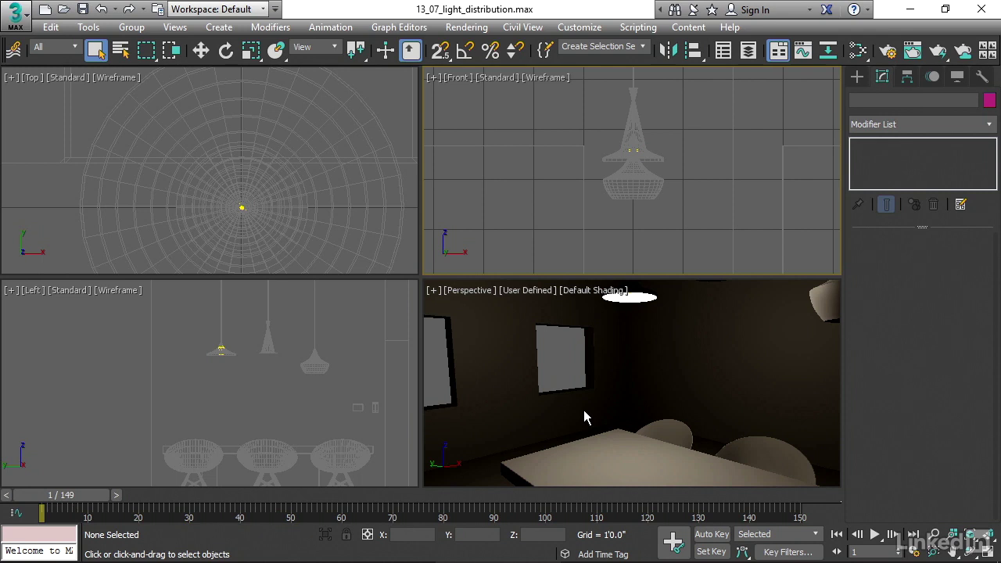
Pan and zoom the Front and Top views to frame the dining-room lamp's light.
scroll(634, 204, "up", 5)
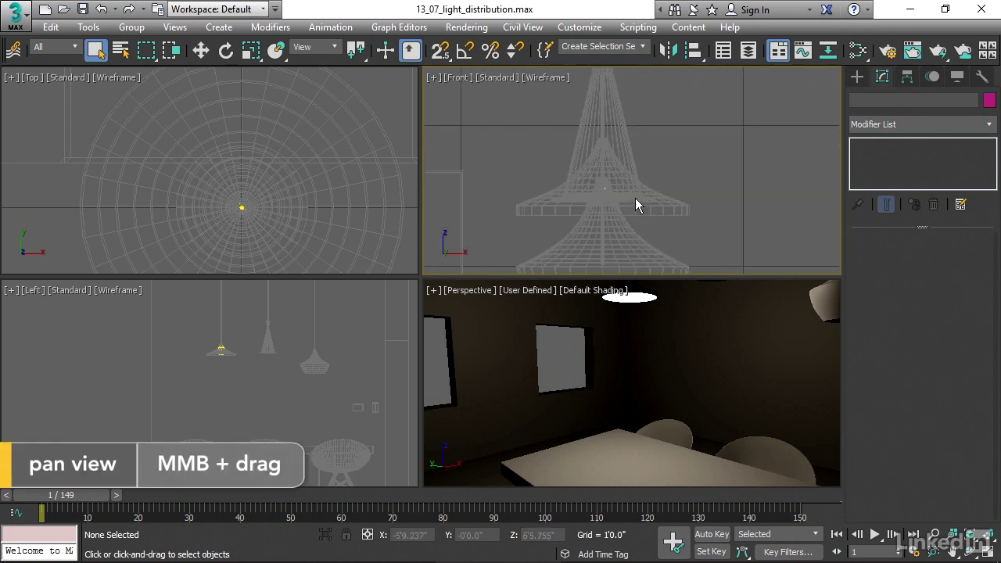
middle_click_drag(635, 204, 687, 164)
scroll(216, 212, "up", 2)
middle_click_drag(219, 188, 135, 211)
Select PhotometricLight001 in the lamp and make the Perspective view active.
left_click(176, 179)
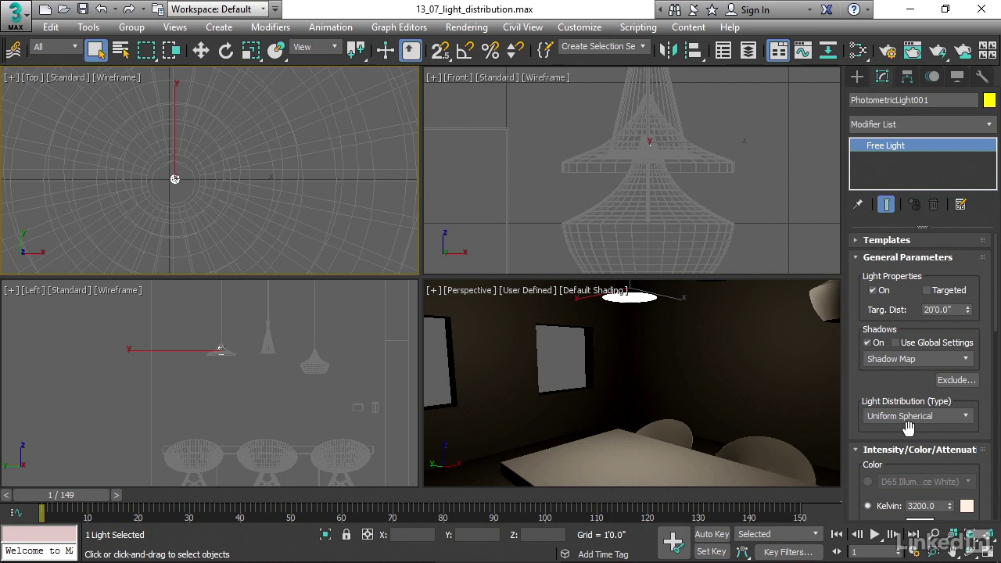
right_click(719, 337)
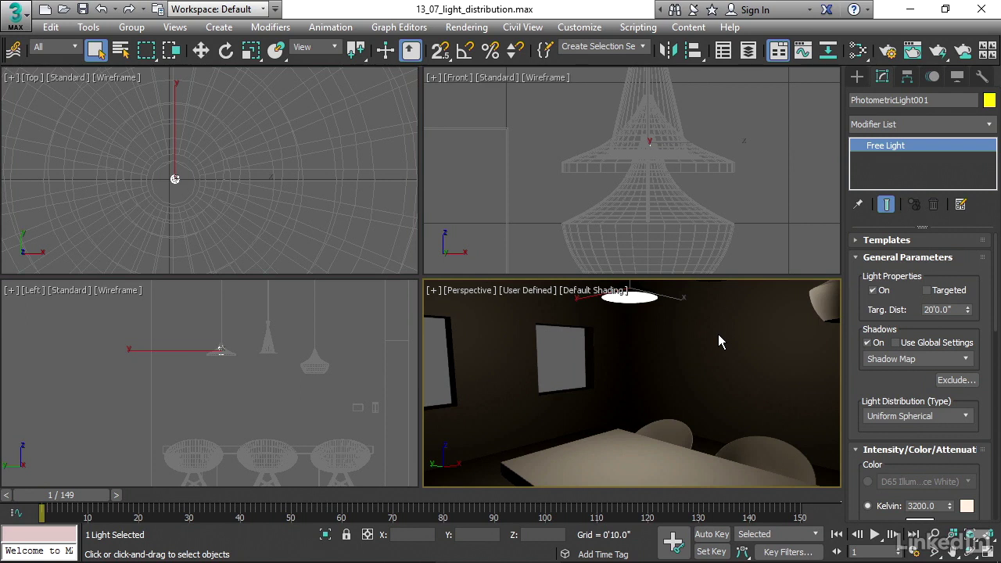
Render a test image of the Perspective view lit by the Uniform Spherical light.
left_click(937, 51)
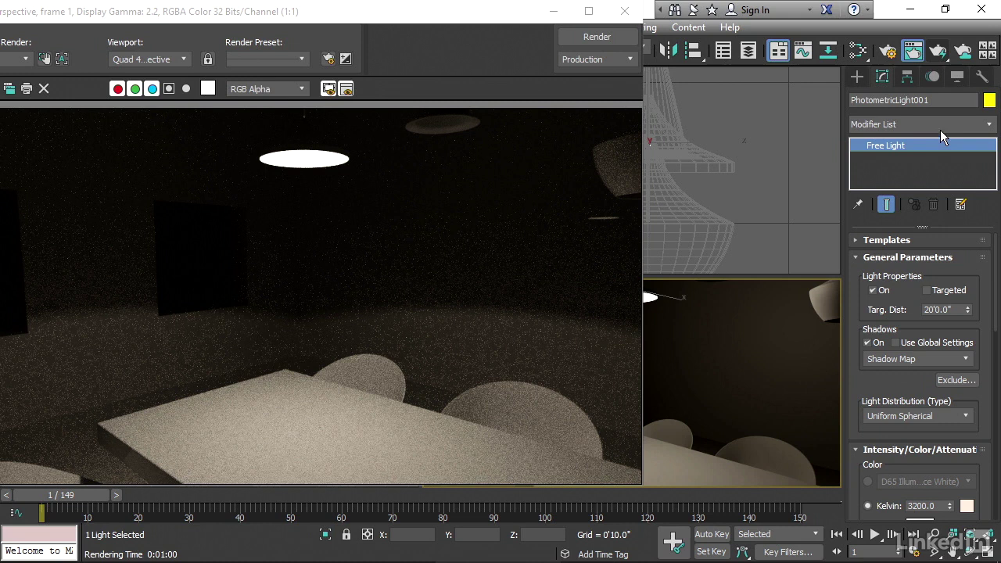
left_click_drag(340, 14, 378, 17)
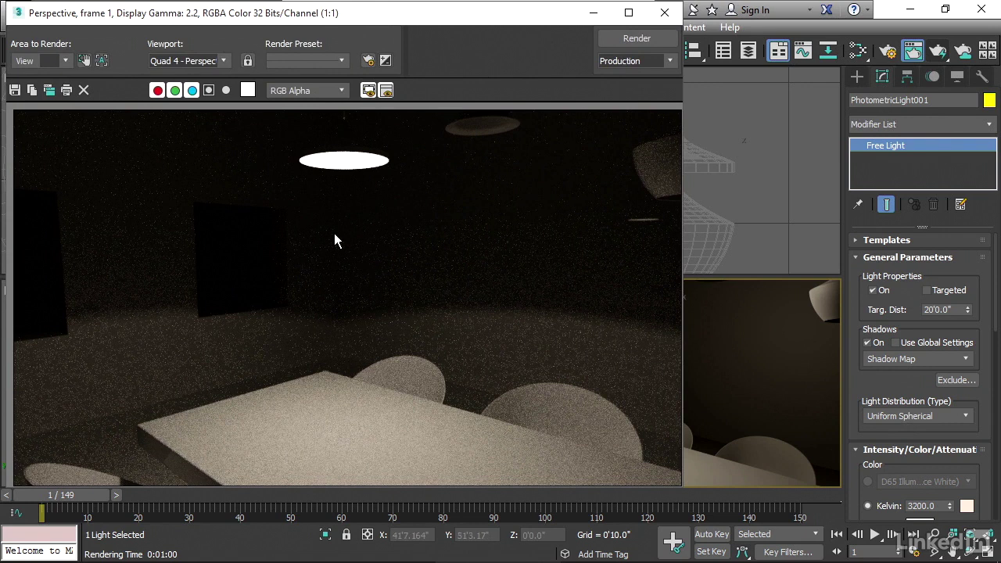
Clone the Rendered Frame Window and move the copy aside to uncover the viewports.
left_click(48, 90)
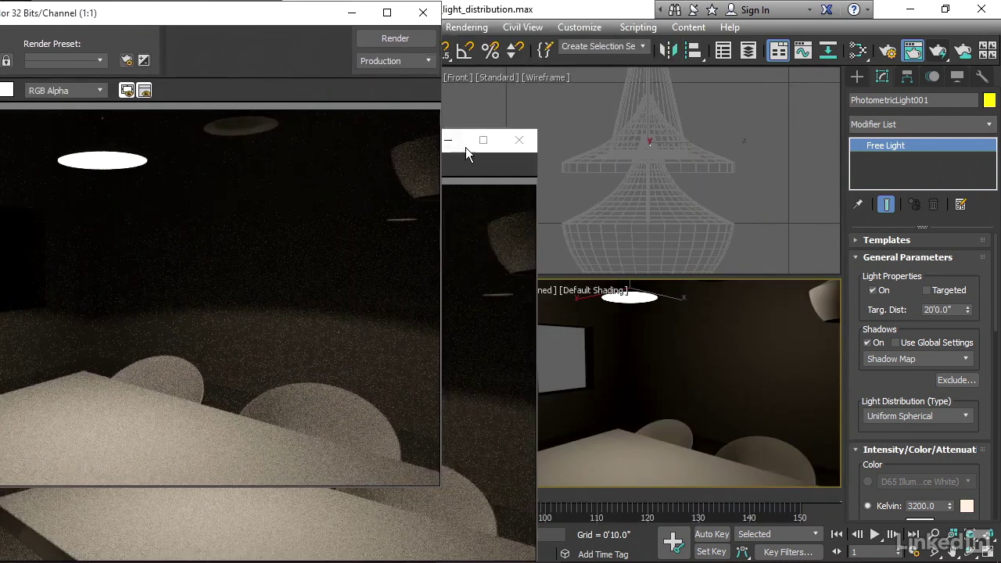
left_click(456, 147)
left_click_drag(349, 150, 224, 143)
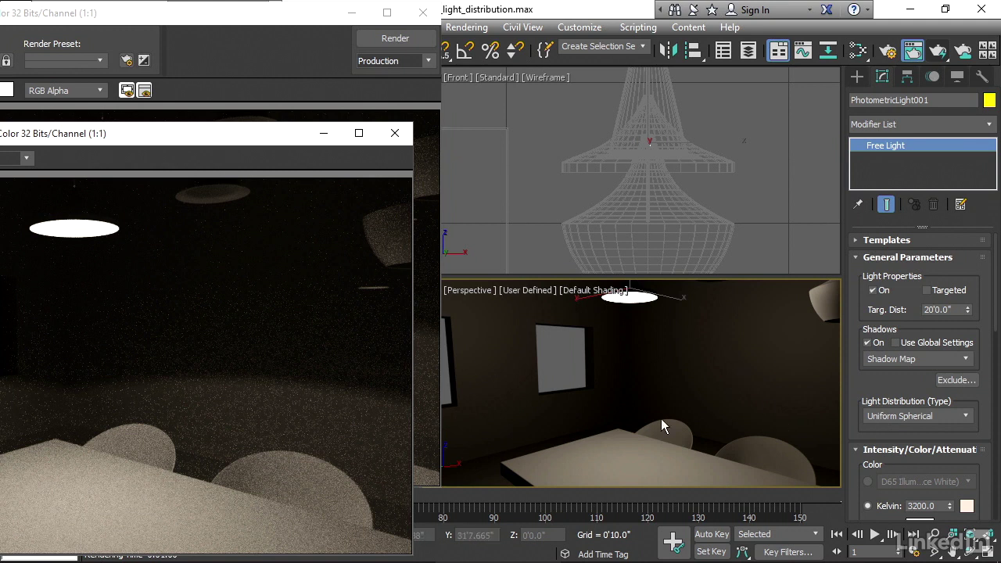
Switch PhotometricLight001's light distribution to Spotlight and scroll through its new rollouts.
left_click(903, 415)
left_click(955, 420)
left_click(955, 420)
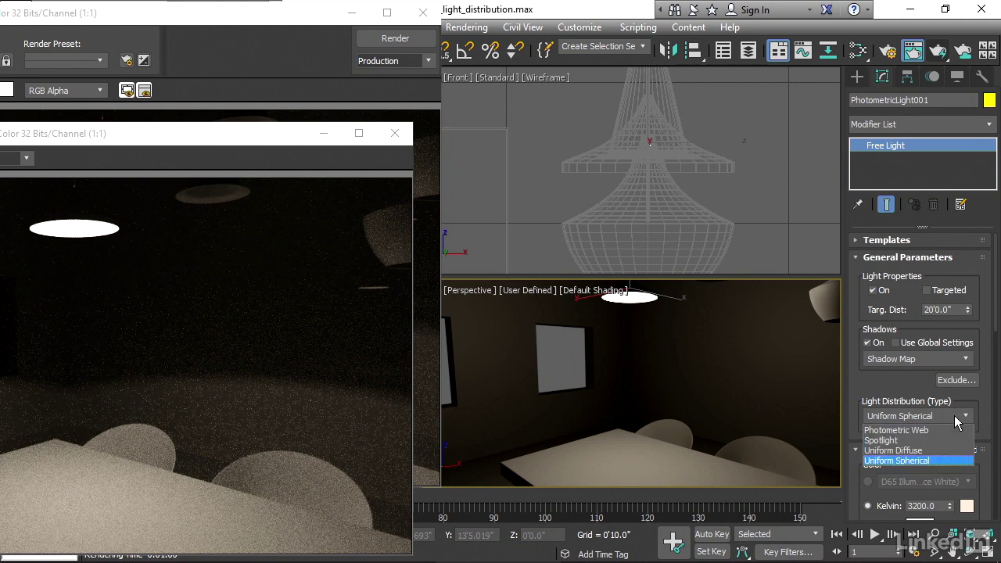
left_click(908, 441)
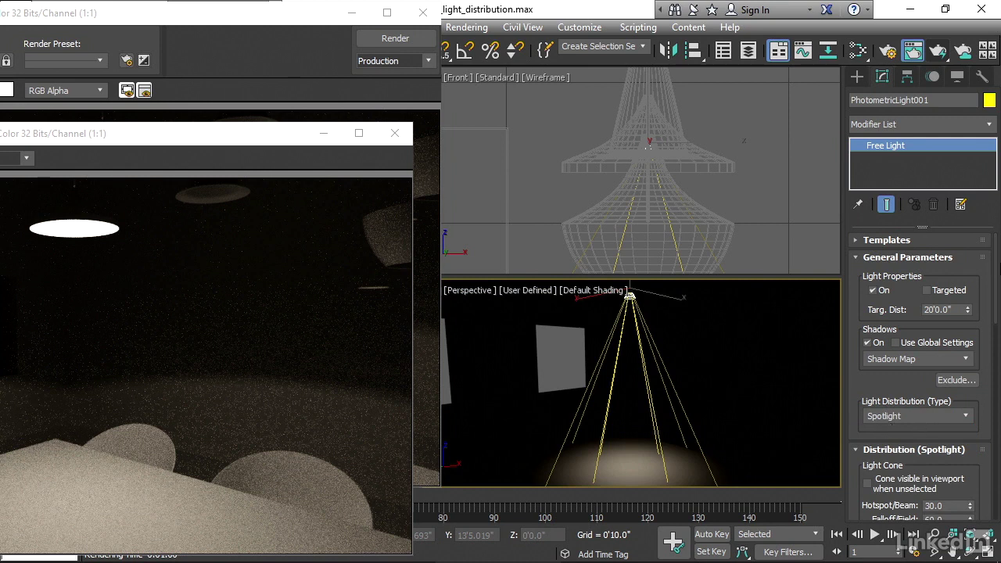
left_click_drag(995, 266, 999, 398)
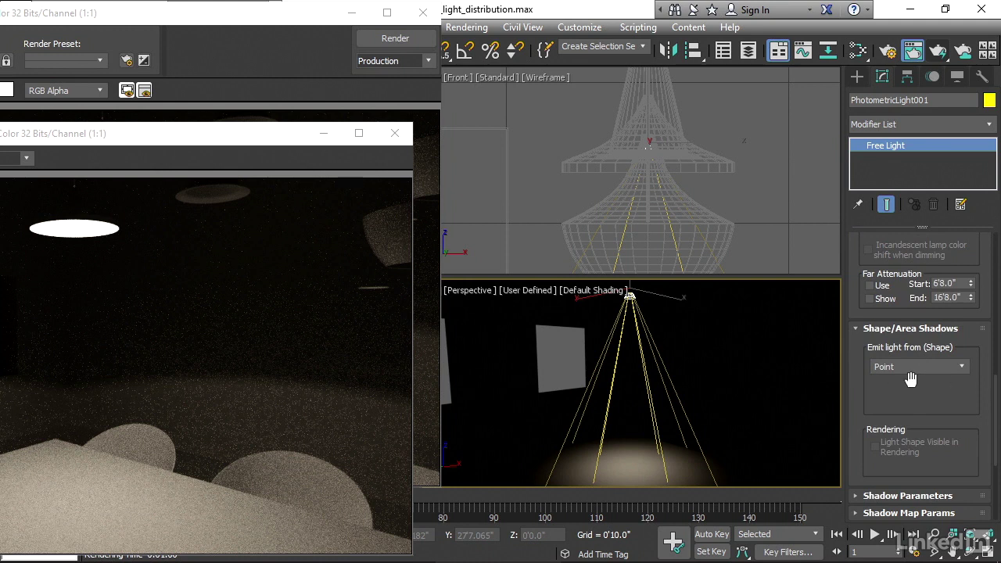
left_click_drag(999, 395, 999, 252)
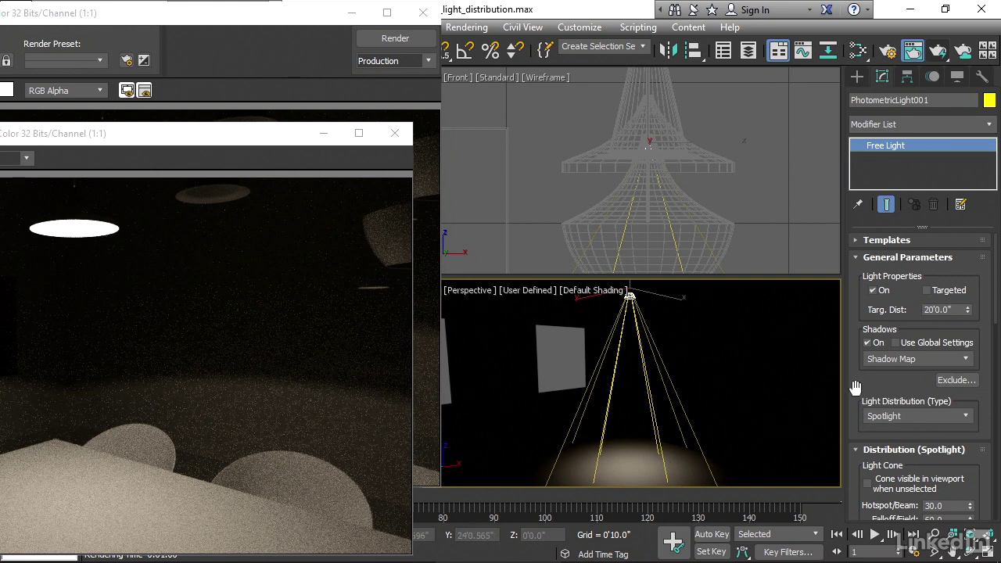
Set the spotlight's Hotspot/Beam to 7.0 and Falloff/Field to 179.0.
scroll(856, 388, "down", 5)
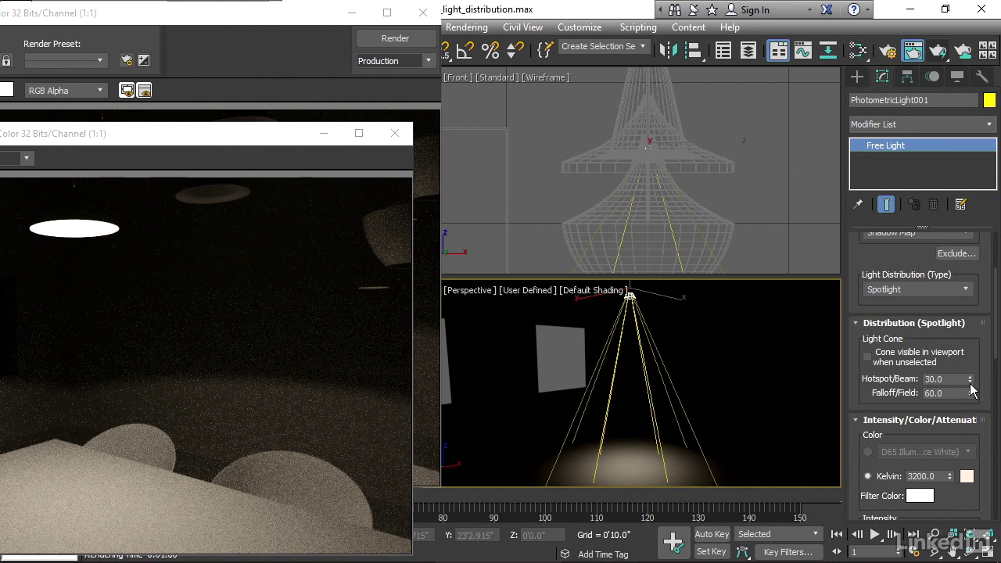
left_click_drag(970, 380, 975, 399)
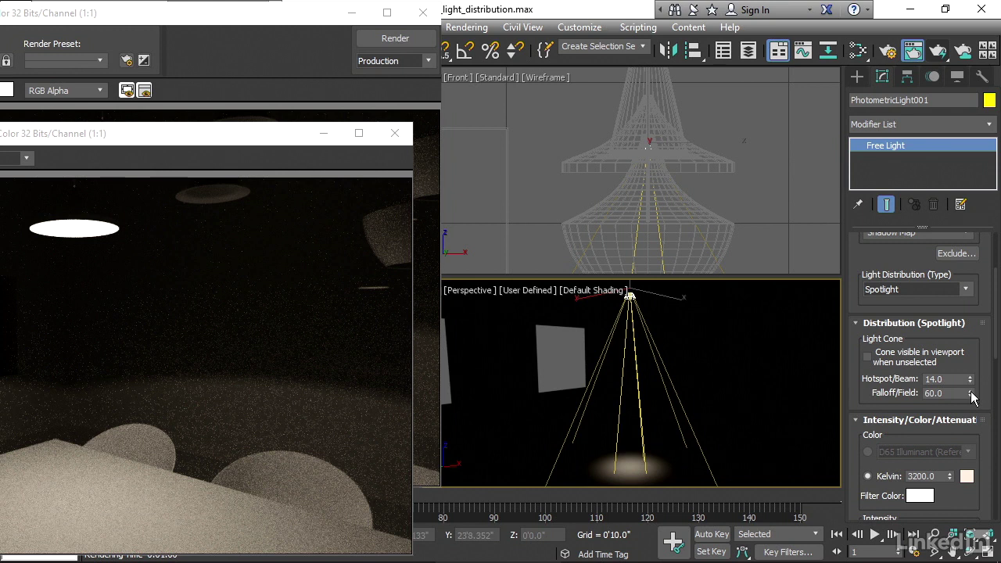
left_click_drag(971, 397, 964, 301)
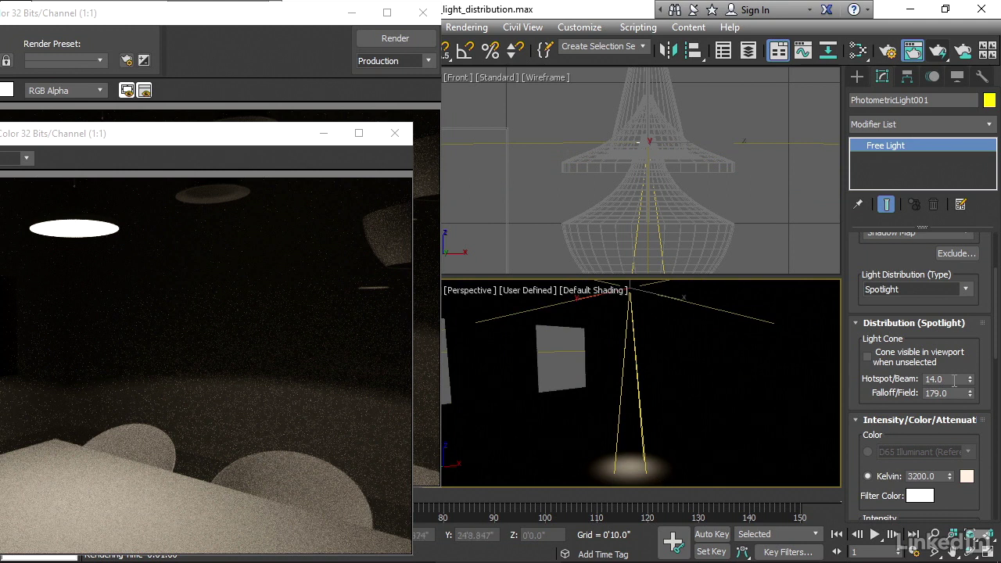
left_click_drag(970, 381, 970, 384)
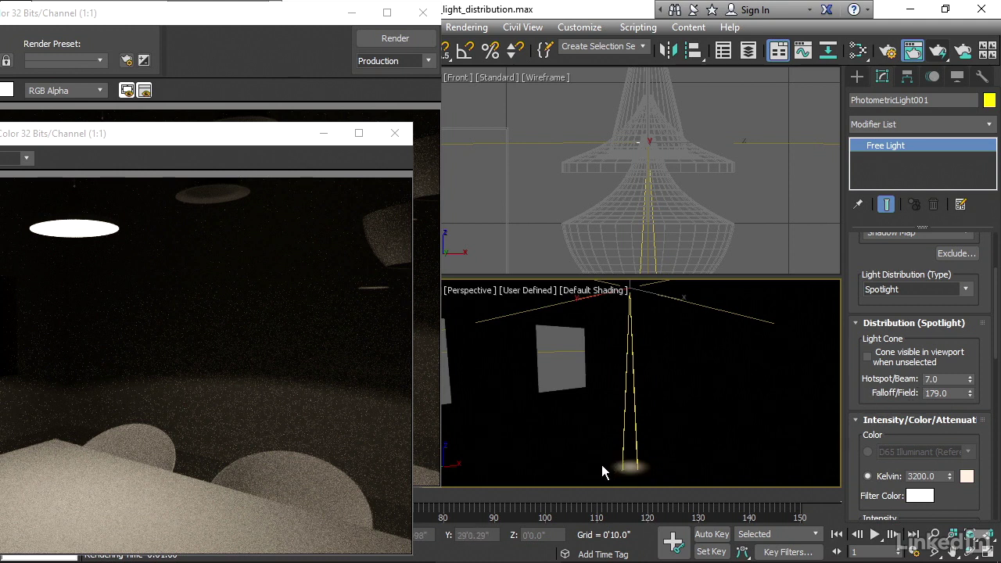
mouse_move(226, 133)
left_mouse_down()
mouse_move(469, 130)
mouse_move(760, 148)
left_mouse_up()
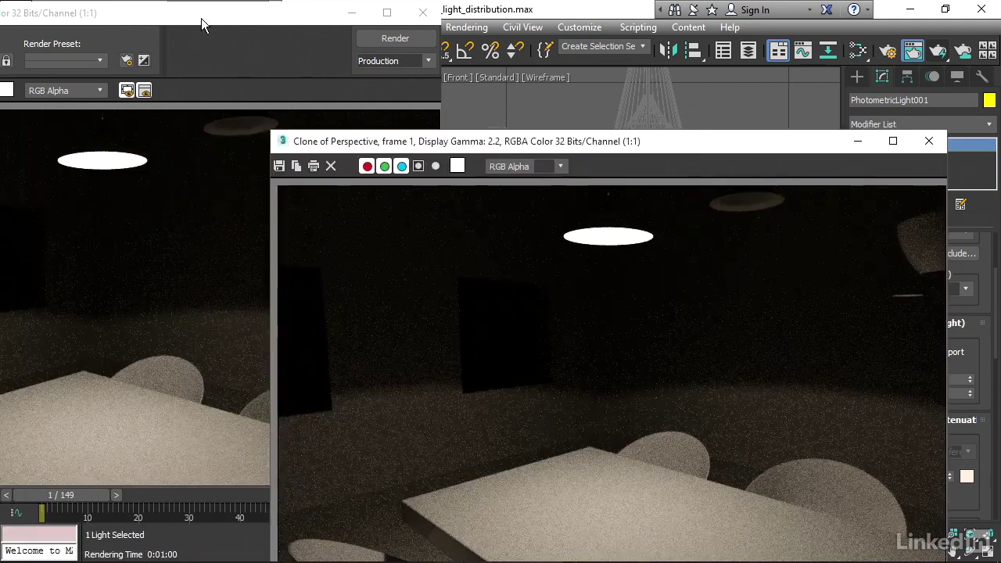
Render the 7.0/179.0 spotlight scene and move the earlier render copy to the lower left.
left_click_drag(206, 23, 449, 28)
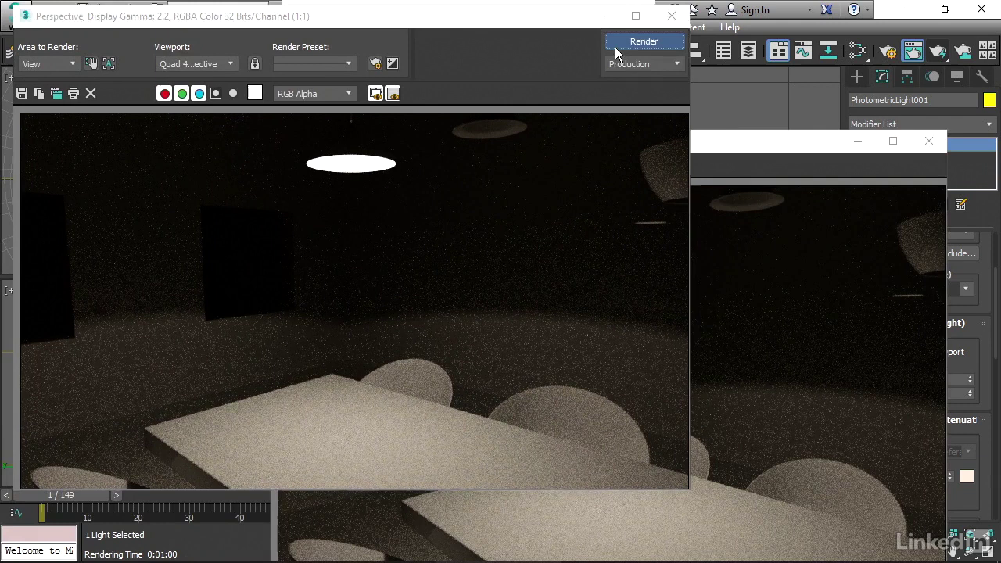
left_click(623, 41)
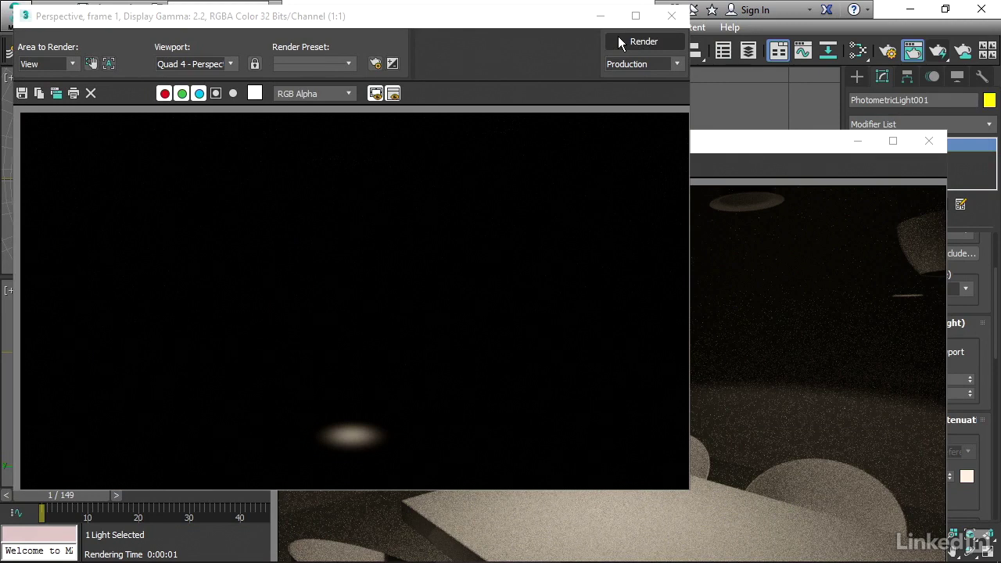
left_click(619, 42)
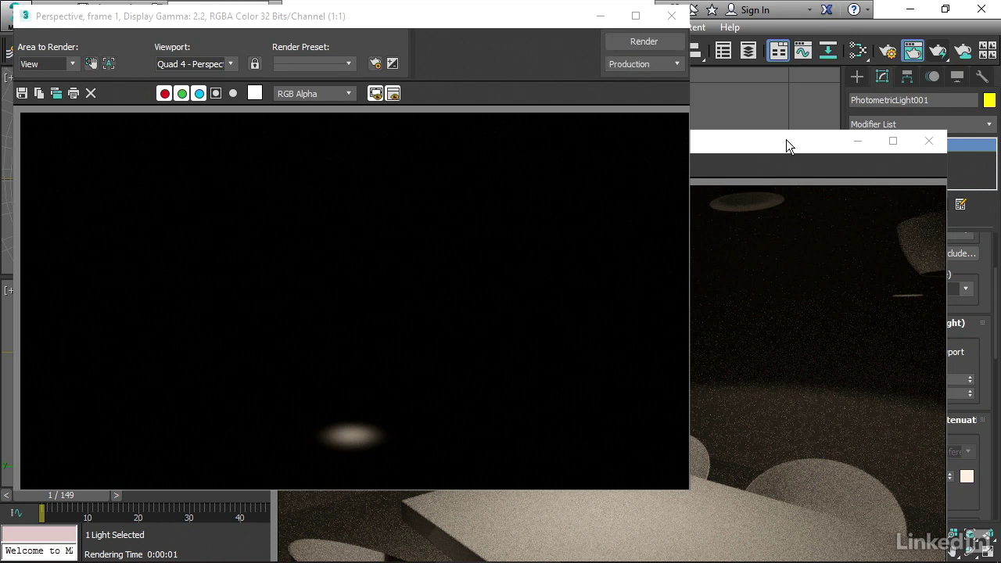
mouse_move(805, 151)
left_mouse_down()
mouse_move(559, 167)
mouse_move(387, 197)
mouse_move(282, 246)
mouse_move(242, 194)
mouse_move(346, 94)
mouse_move(333, 82)
left_mouse_up()
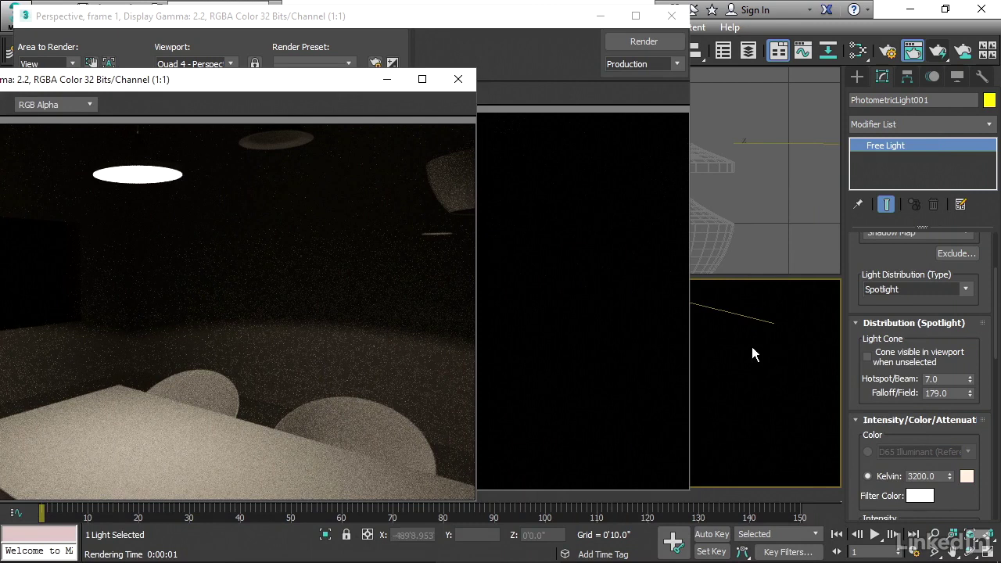
Raise the spotlight's Hotspot/Beam to 82.0 and render another test image.
left_click_drag(552, 25, 315, 22)
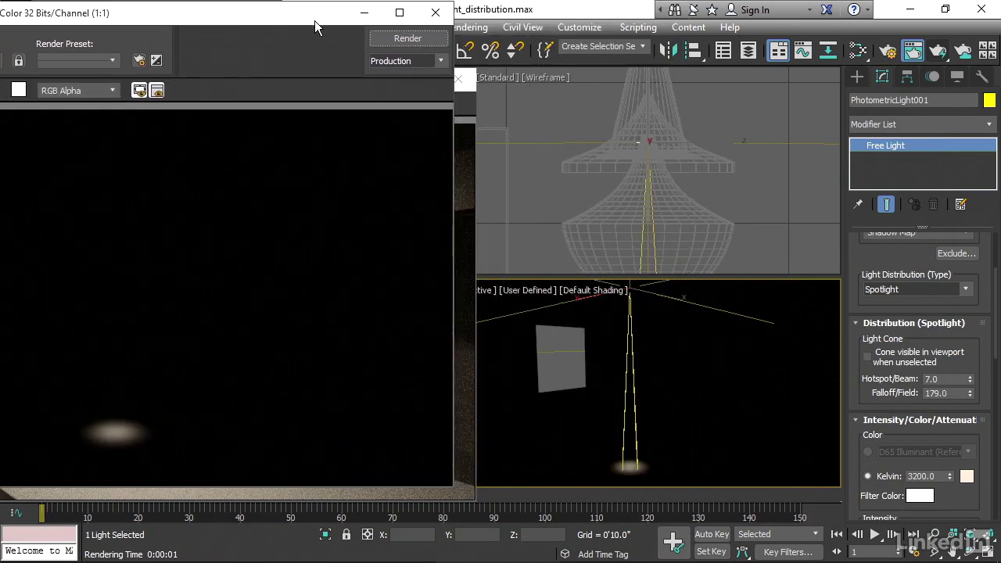
left_click(970, 376)
left_click_drag(969, 374, 959, 314)
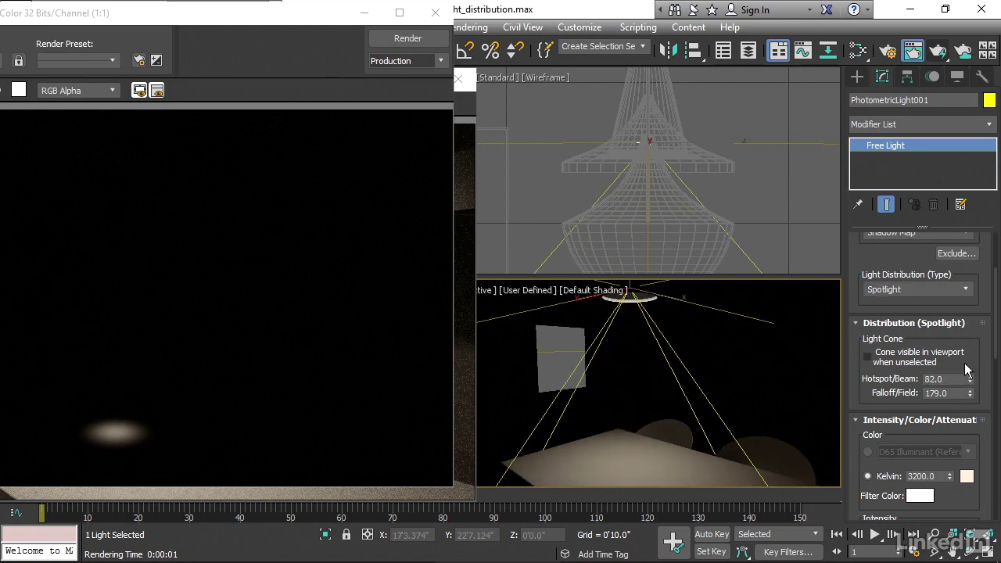
left_click_drag(295, 11, 655, 46)
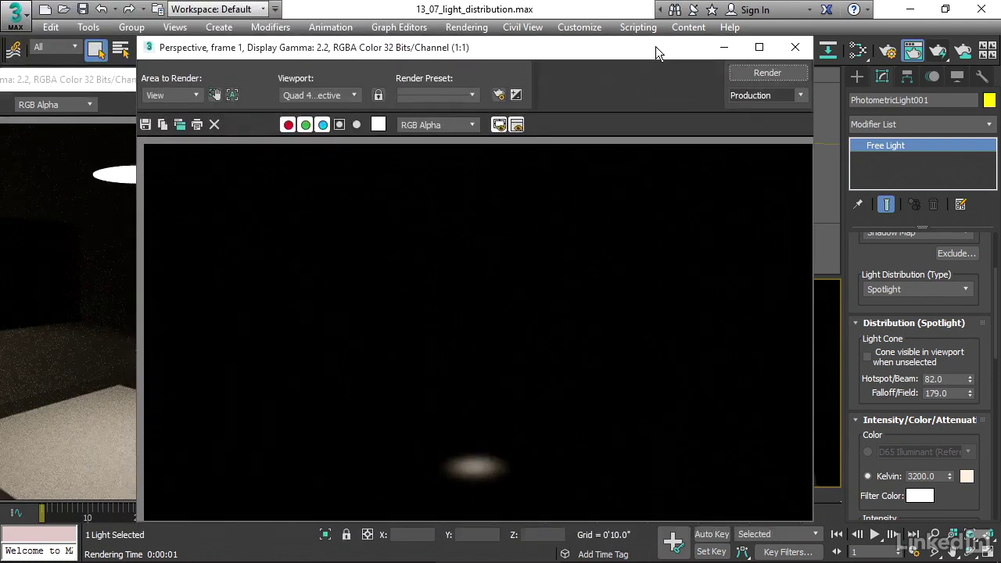
left_click(777, 72)
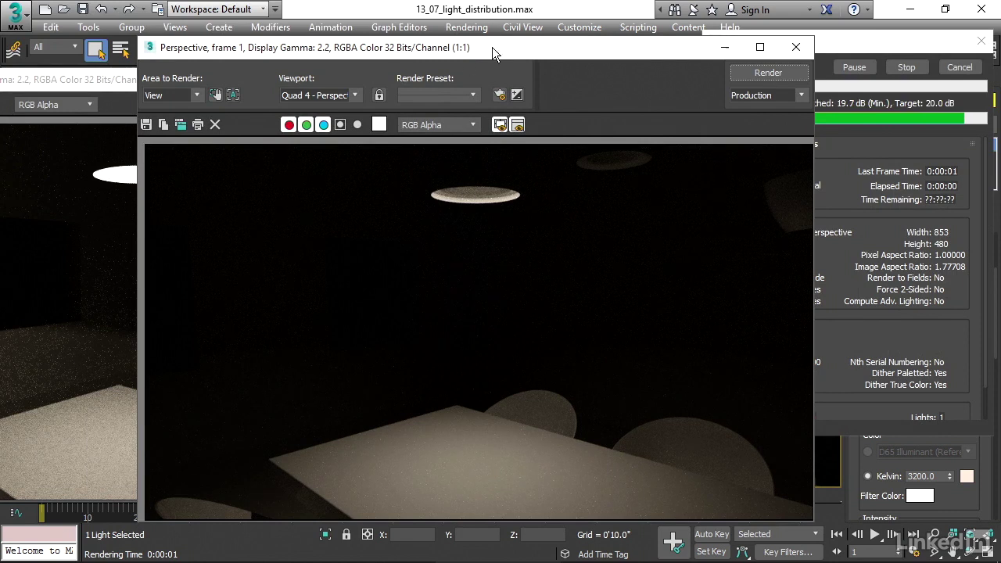
Arrange the 82.0-hotspot render beside the enlarged Uniform Spherical copy.
left_click_drag(492, 47, 735, 25)
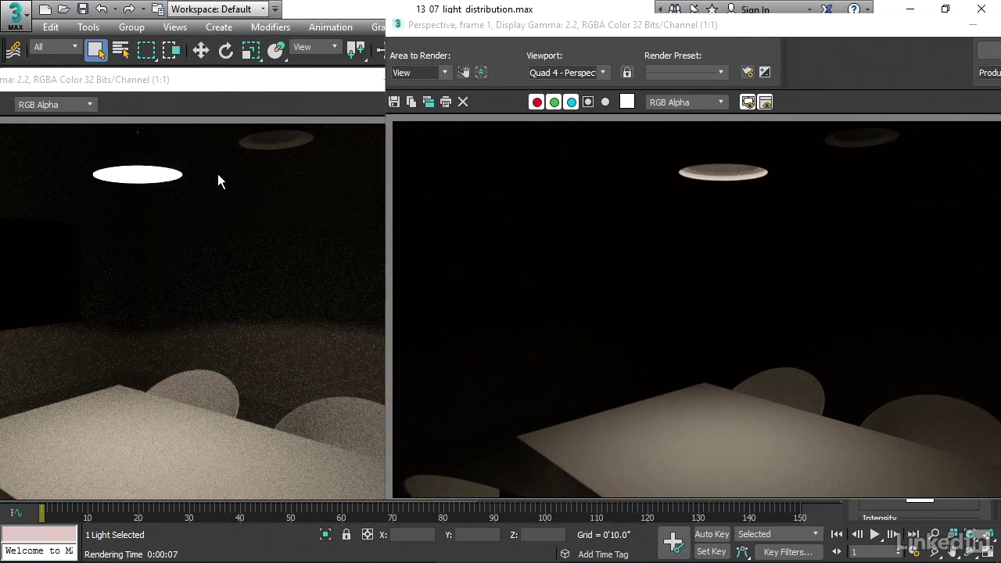
mouse_move(249, 71)
left_mouse_down()
mouse_move(250, 55)
mouse_move(267, 66)
left_mouse_up()
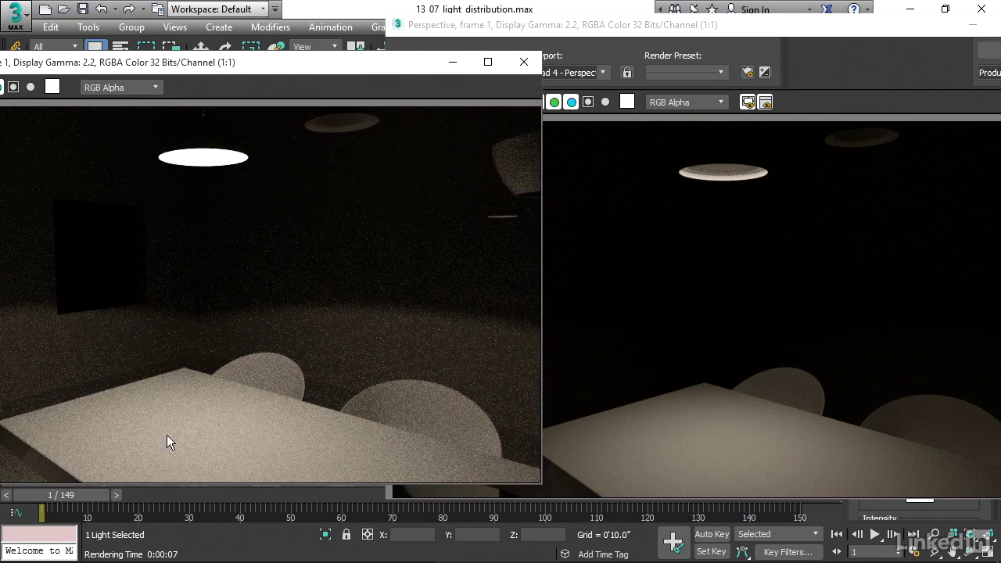
left_click_drag(778, 25, 771, 16)
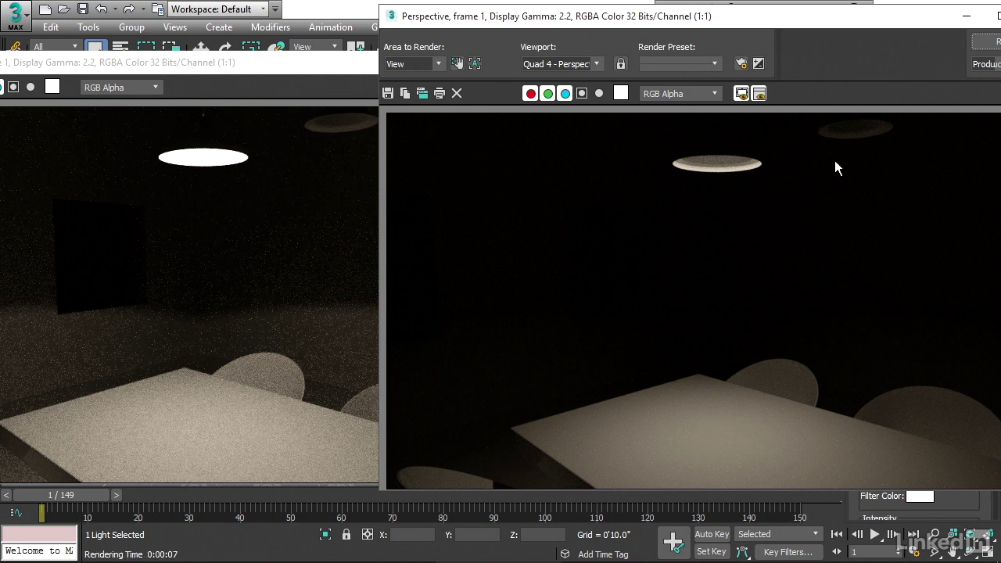
Adjust Hotspot/Beam through 101 and 89, settling at 100.0 for about 292 lumens.
left_click_drag(862, 22, 392, 52)
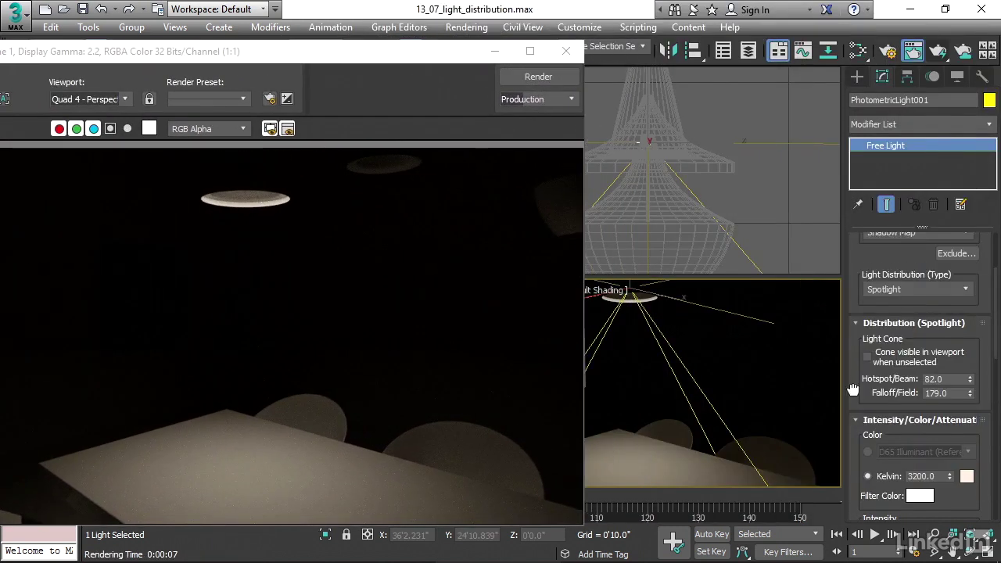
left_click_drag(850, 395, 850, 318)
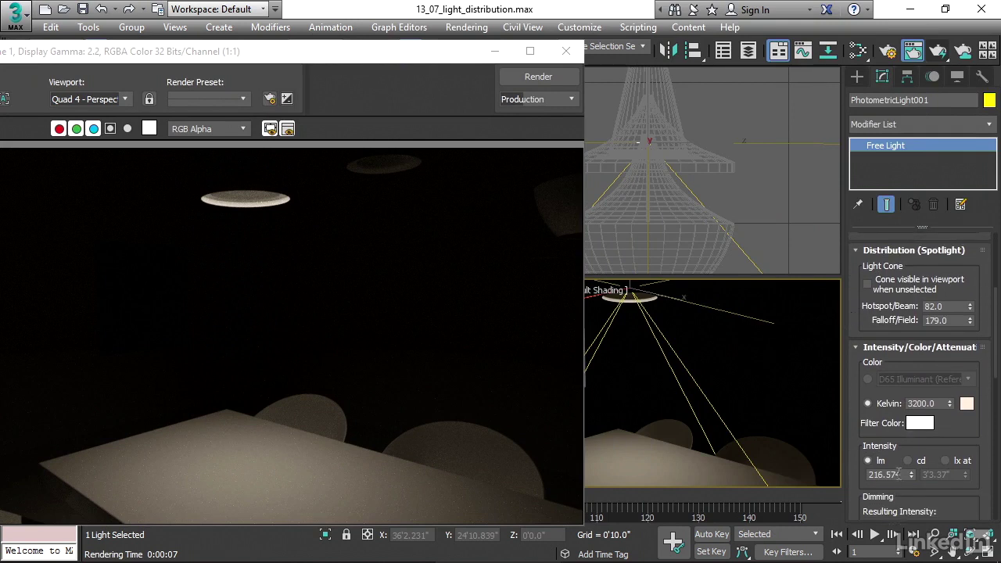
mouse_move(972, 309)
left_mouse_down()
mouse_move(970, 294)
mouse_move(975, 320)
left_mouse_up()
left_click_drag(449, 48, 352, 45)
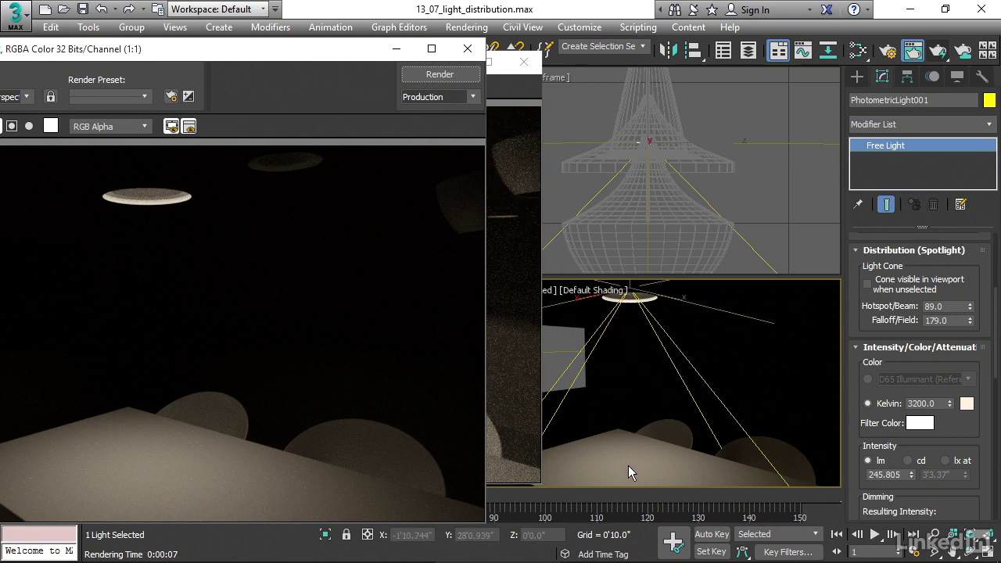
left_click_drag(968, 310, 969, 294)
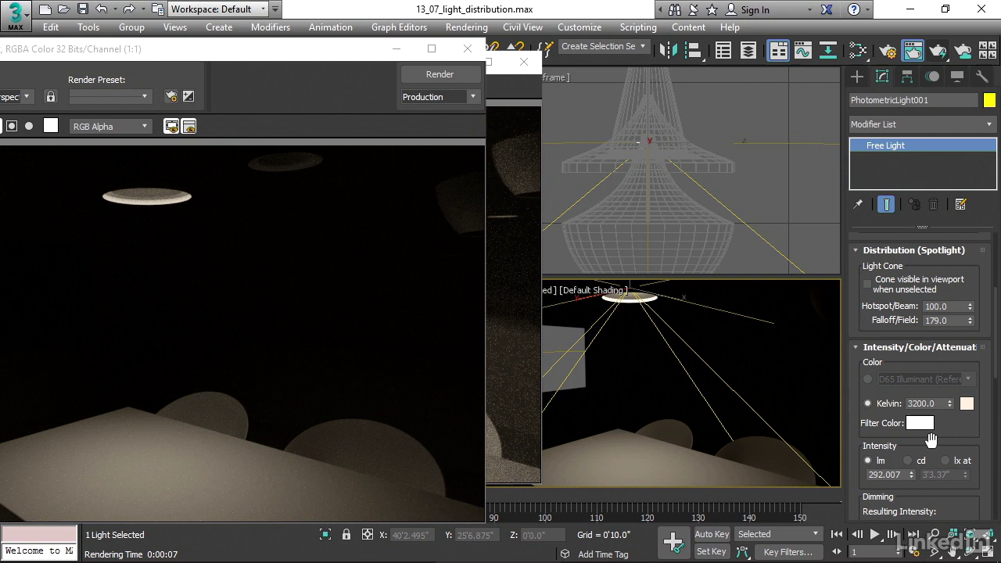
Give the lamp spotlight a Hotspot/Beam of 90 and an intensity of 1500 lm.
double_click(943, 306)
type("90")
key("Return")
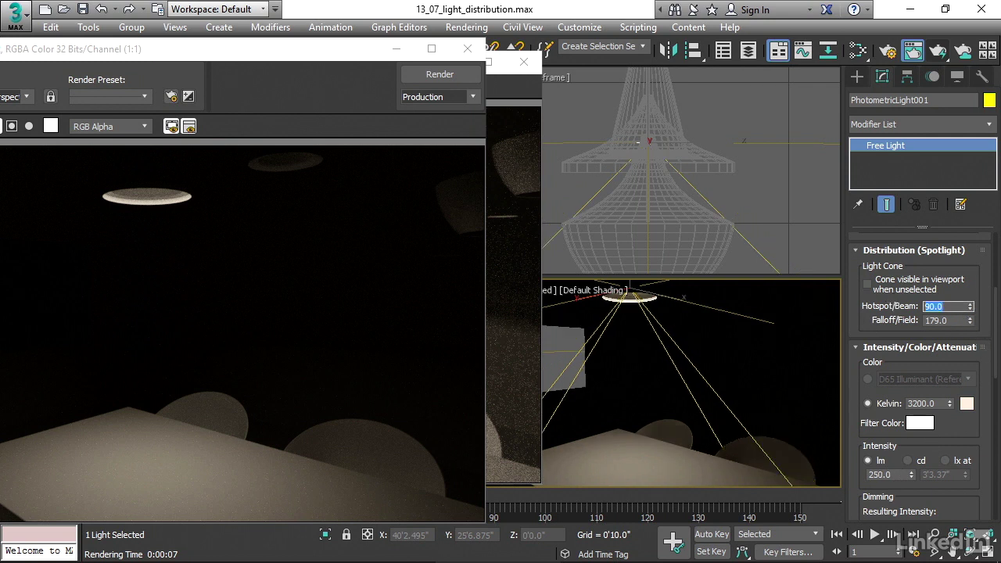
double_click(892, 474)
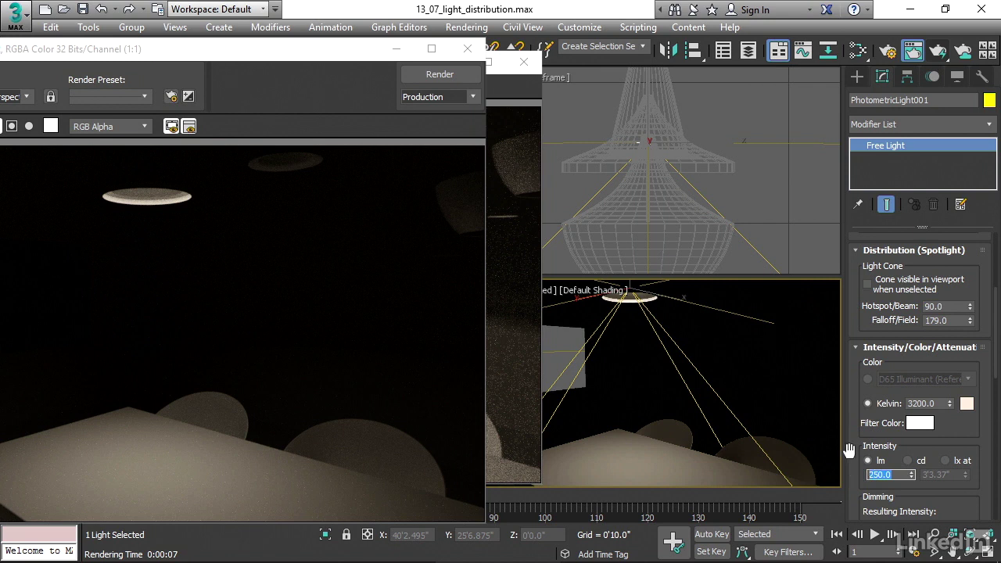
type("1500")
key("Return")
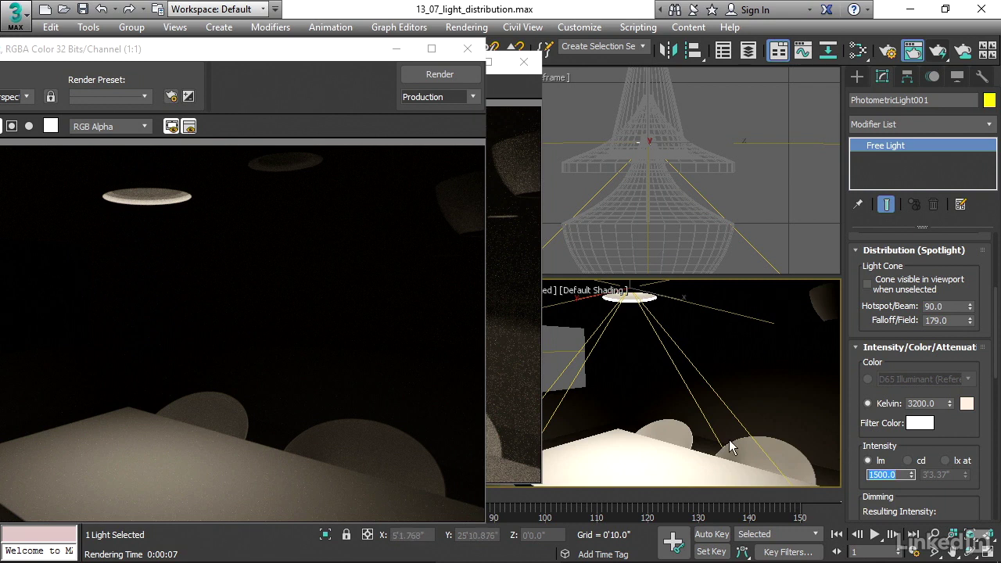
left_click_drag(236, 53, 654, 28)
Render the 1500 lm lamp and set the new render beside the earlier, dimmer one.
left_click(858, 51)
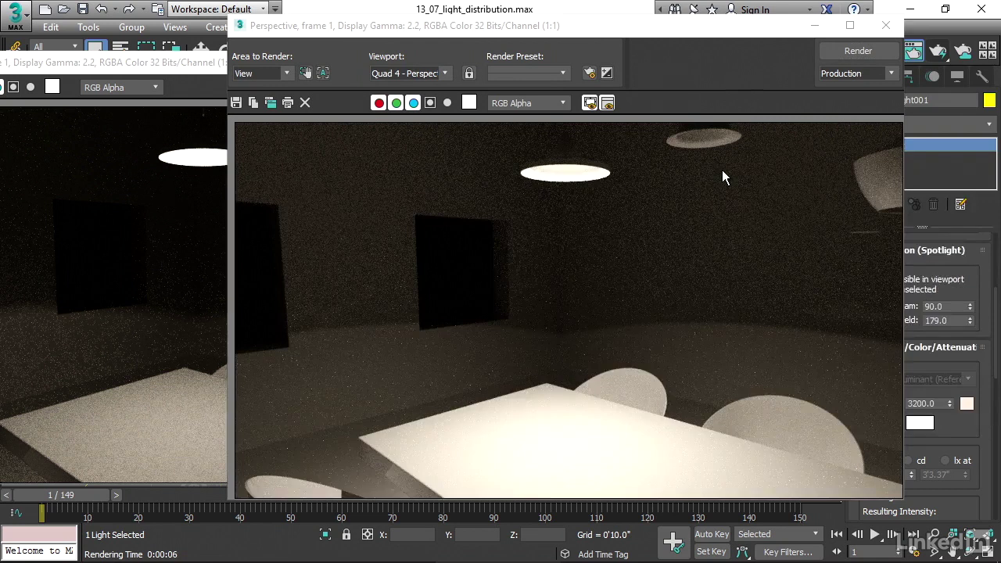
left_click_drag(601, 39, 816, 33)
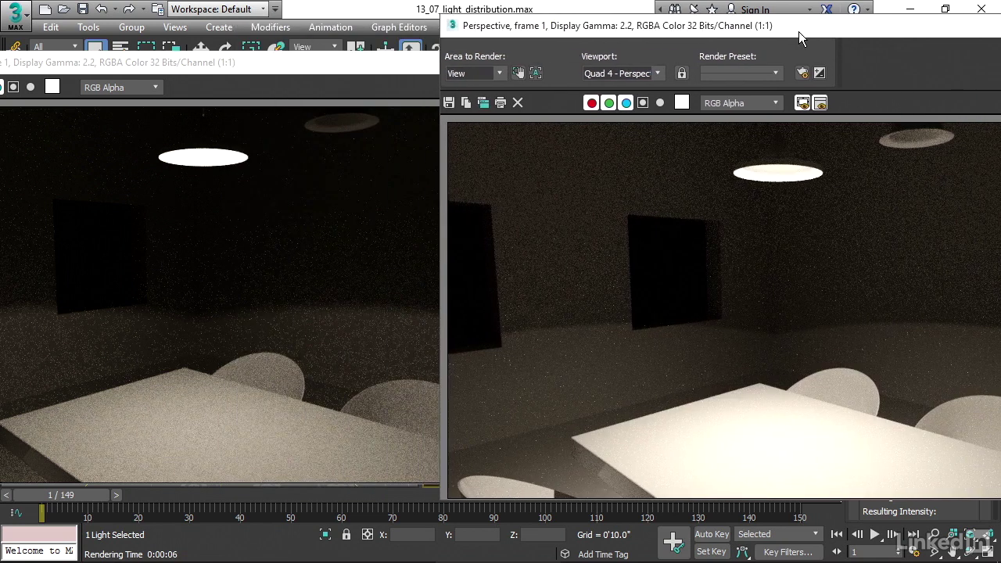
left_click(266, 64)
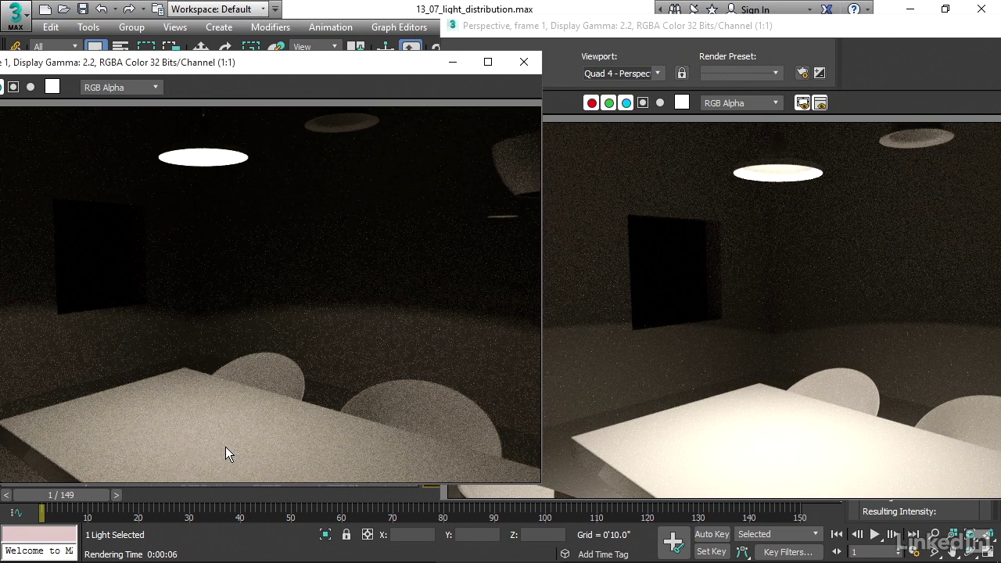
left_click_drag(610, 25, 196, 10)
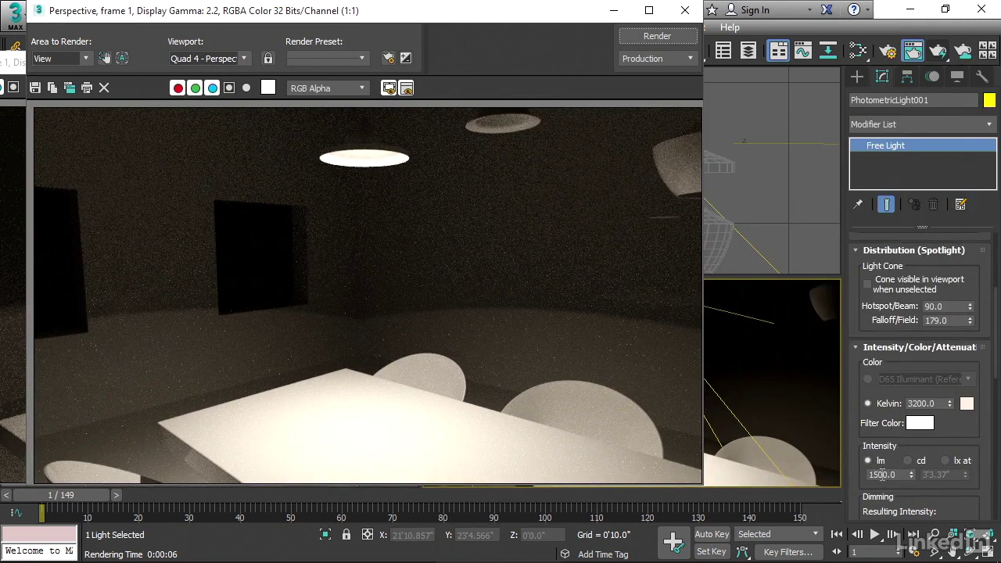
Drop the spotlight intensity to 750 lm and render a softer-lit test image.
double_click(880, 474)
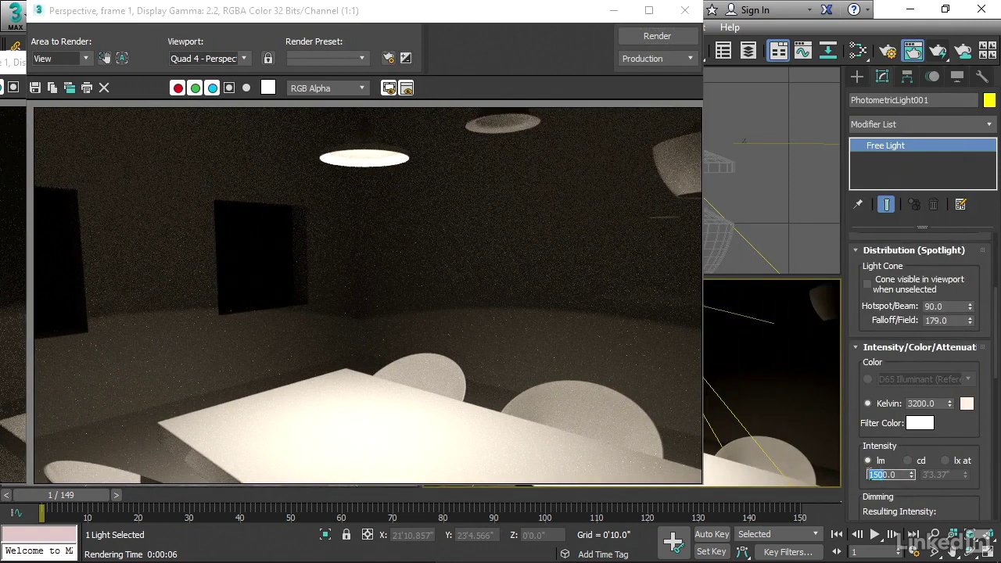
type("750")
key("Return")
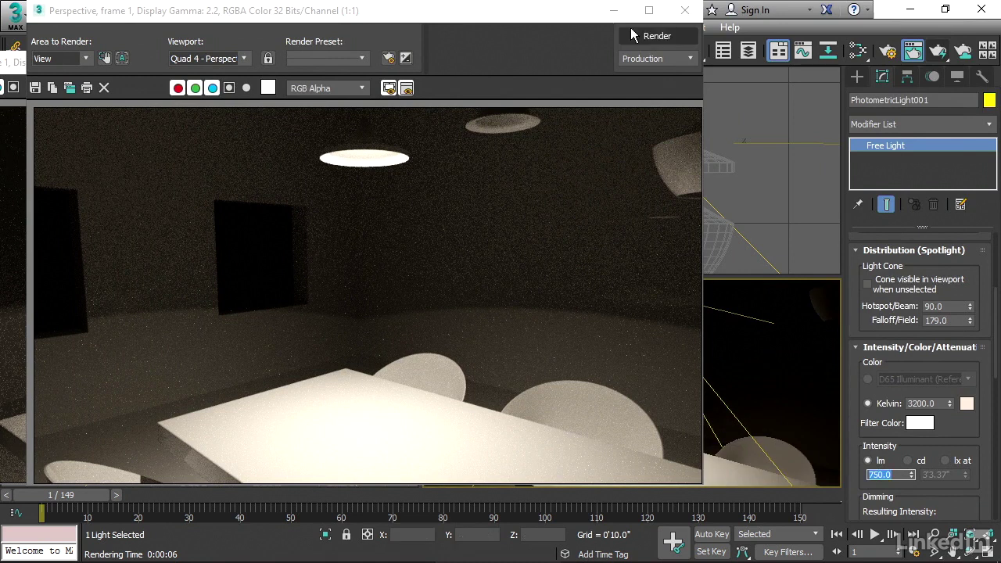
left_click(637, 36)
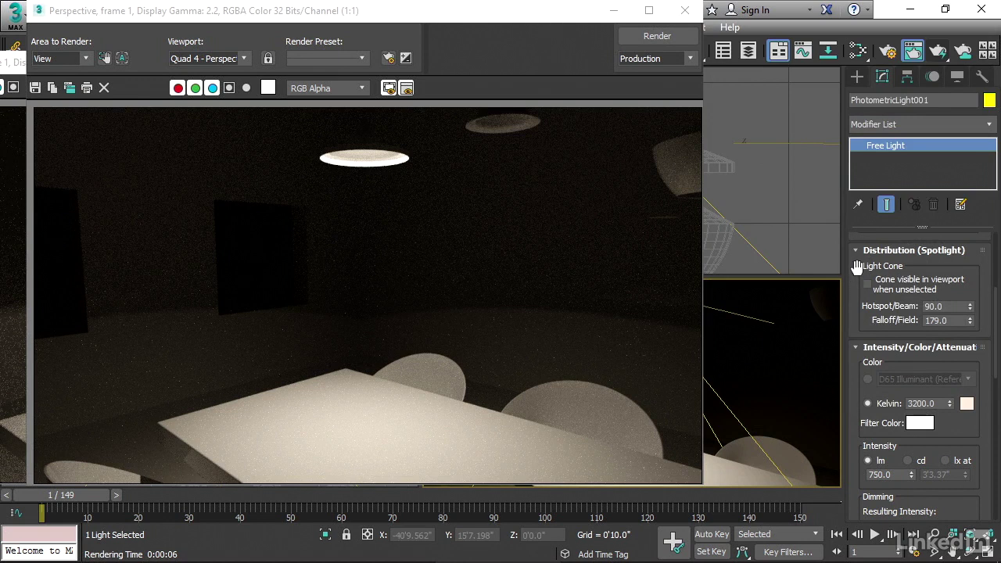
Switch PhotometricLight001's Light Distribution type from Spotlight to Photometric Web.
left_click_drag(858, 267, 881, 418)
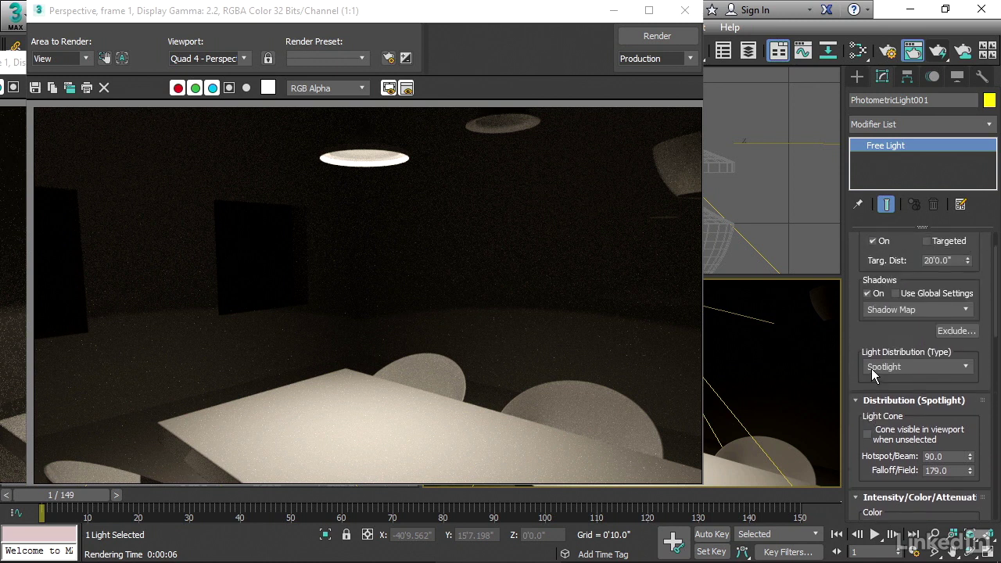
left_click(969, 367)
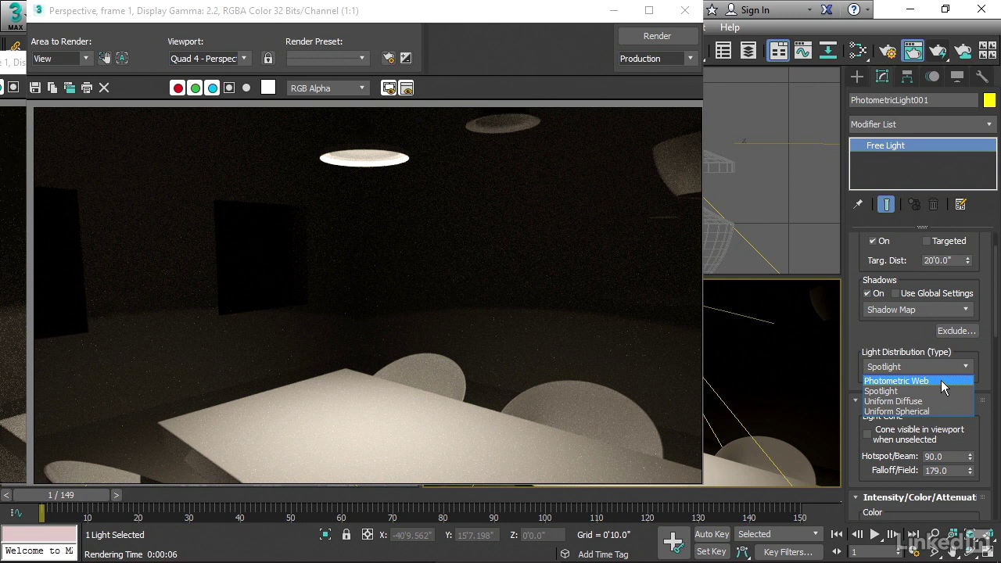
left_click(941, 380)
left_click_drag(858, 352, 857, 261)
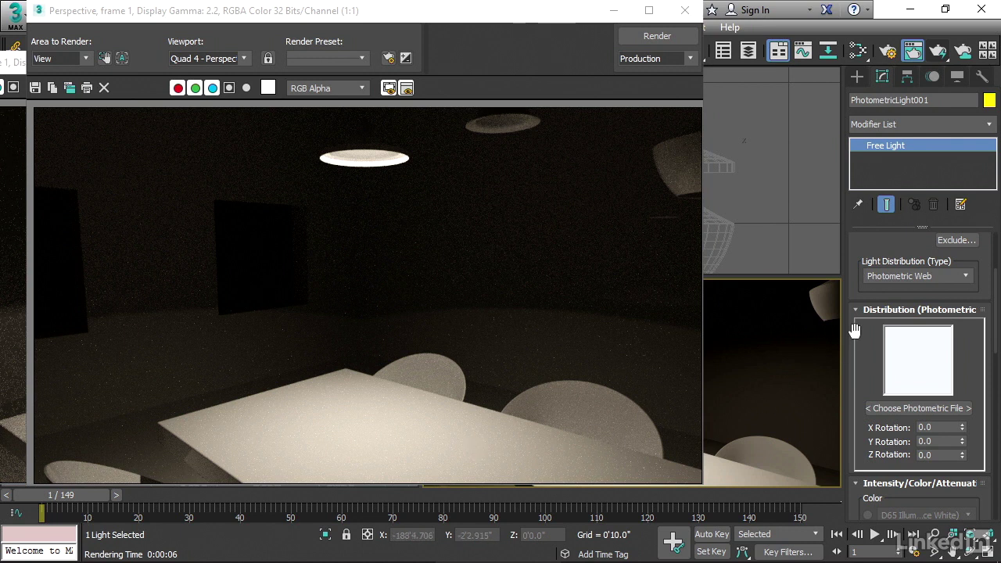
Set PhotometricLight001's Light Distribution back to Spotlight, keeping hotspot 90 and falloff 179.
left_click_drag(864, 247, 860, 372)
left_click(882, 402)
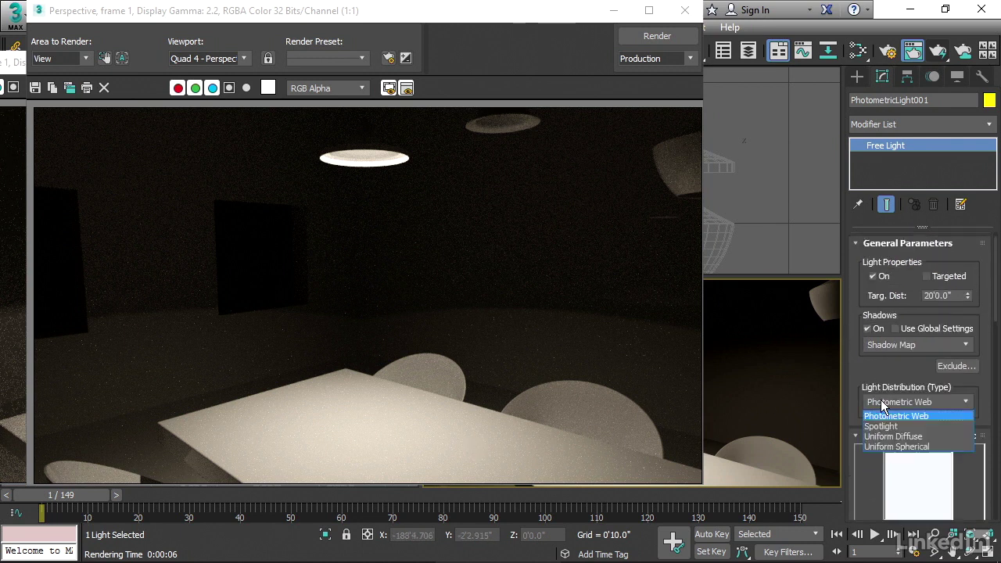
left_click(882, 426)
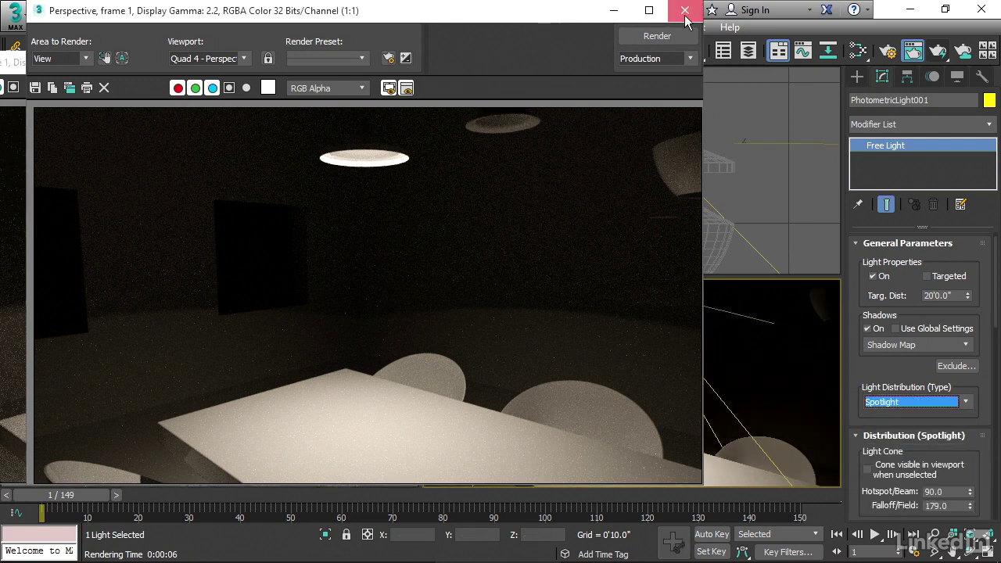